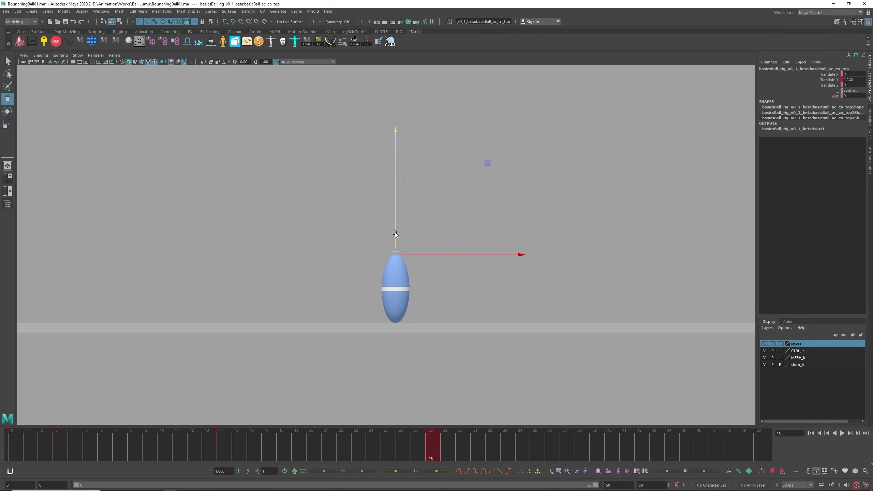
- Pull the ball's top control down, then play the jump to review it
{"action": "left_click_drag", "start_coordinate": [395, 232], "coordinate": [396, 266]}
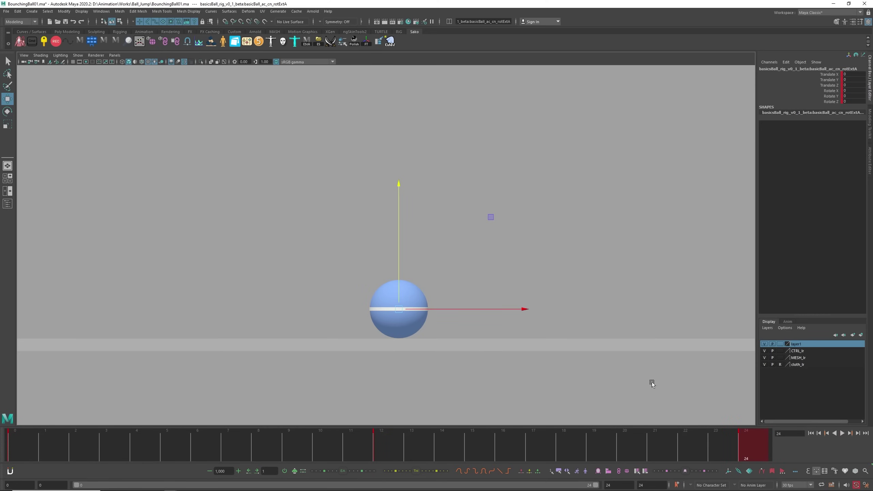
{"action": "key", "text": "alt+v"}
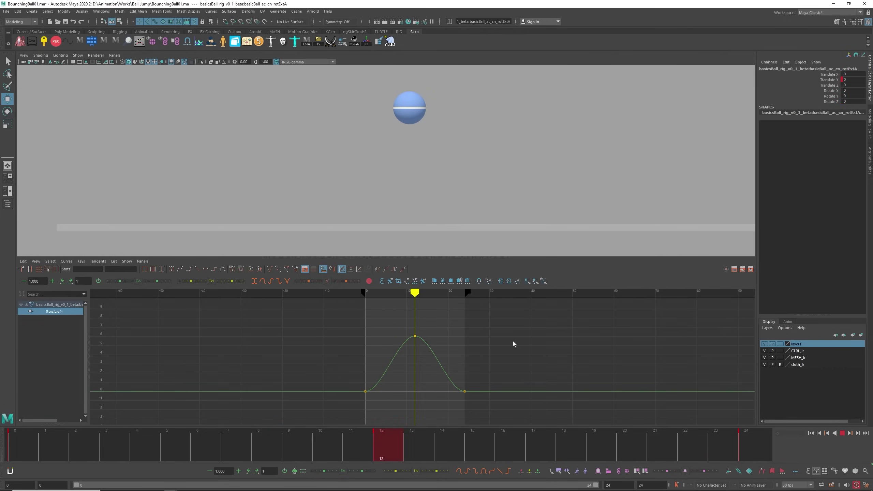
{"action": "key", "text": "alt+v"}
- Make the frame-0 Translate Y tangent nearly vertical in the full-screen Graph Editor, then replay the jump
{"action": "key", "text": "space"}
{"action": "key", "text": "f"}
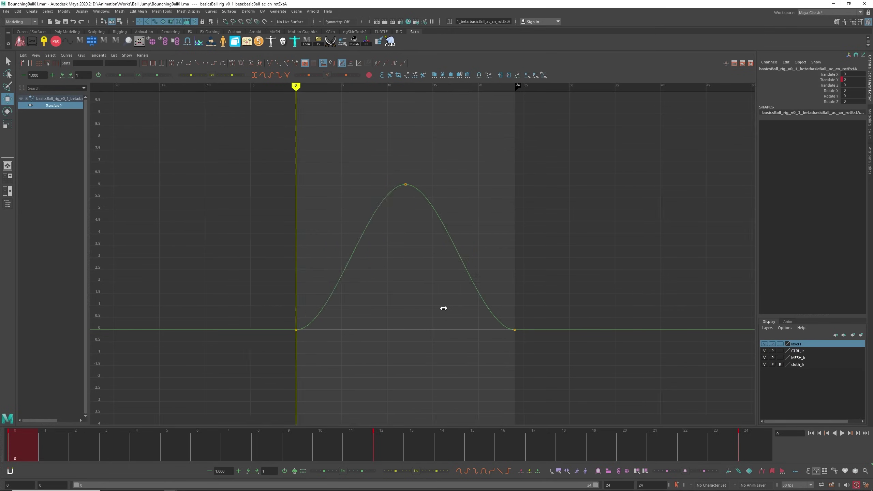
{"action": "right_click_drag", "start_coordinate": [444, 308], "coordinate": [435, 310], "text": "alt+shift"}
{"action": "left_click_drag", "start_coordinate": [251, 343], "coordinate": [299, 301]}
{"action": "middle_click_drag", "start_coordinate": [258, 199], "coordinate": [251, 169]}
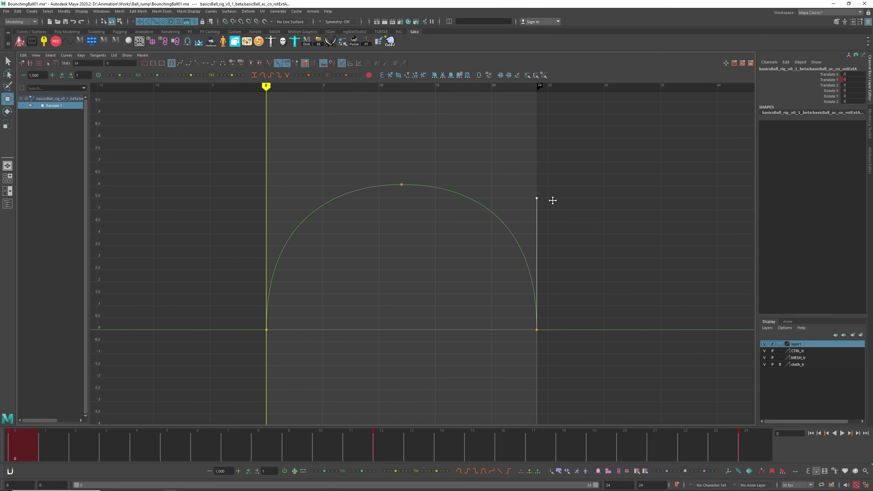
{"action": "key", "text": "space"}
{"action": "key", "text": "alt+v"}
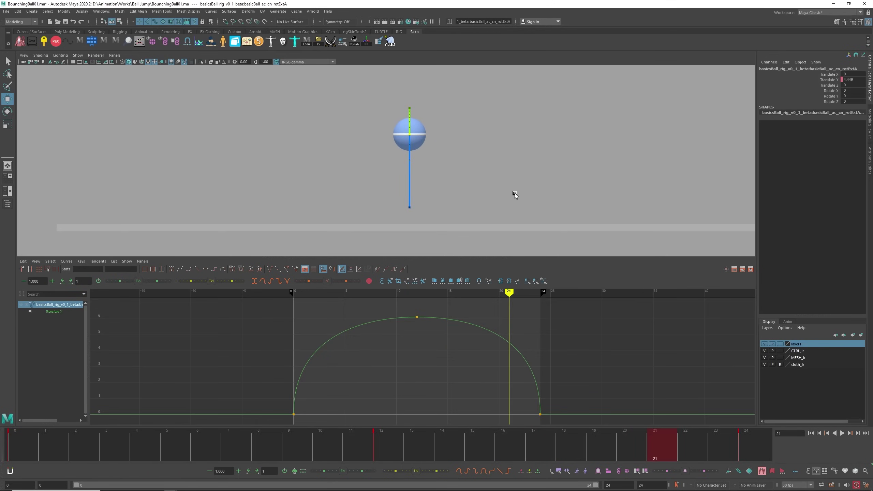
{"action": "key", "text": "alt+v"}
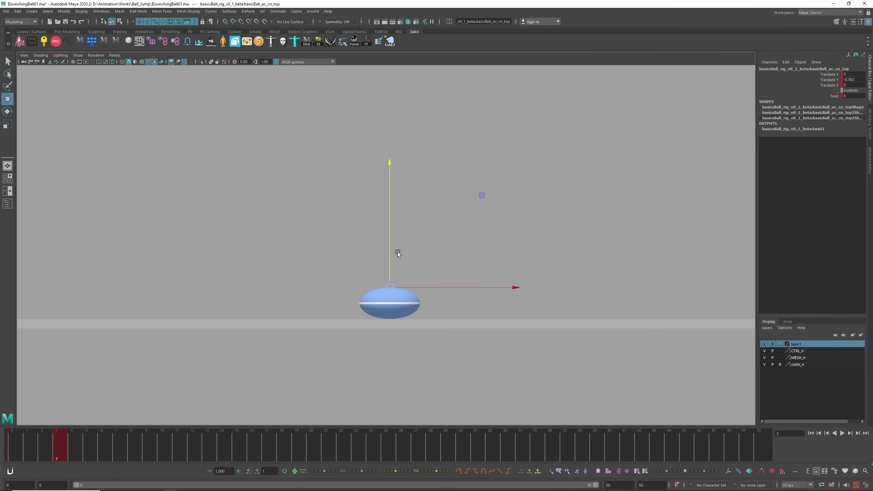
- Stretch the ball upward at frame 2 for the takeoff
{"action": "key", "text": "alt+shift+v"}
{"action": "key", "text": "alt+period"}
{"action": "key", "text": "alt+period"}
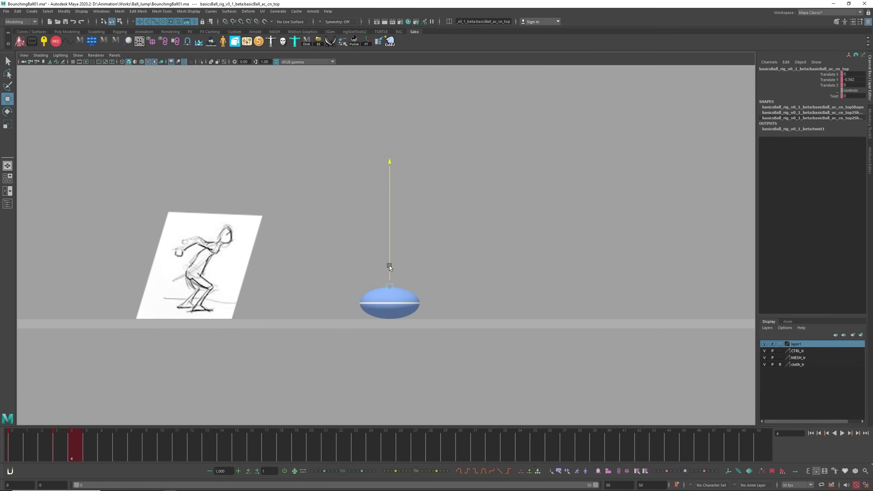
{"action": "left_click_drag", "start_coordinate": [389, 265], "coordinate": [393, 230]}
{"action": "key", "text": "alt+period"}
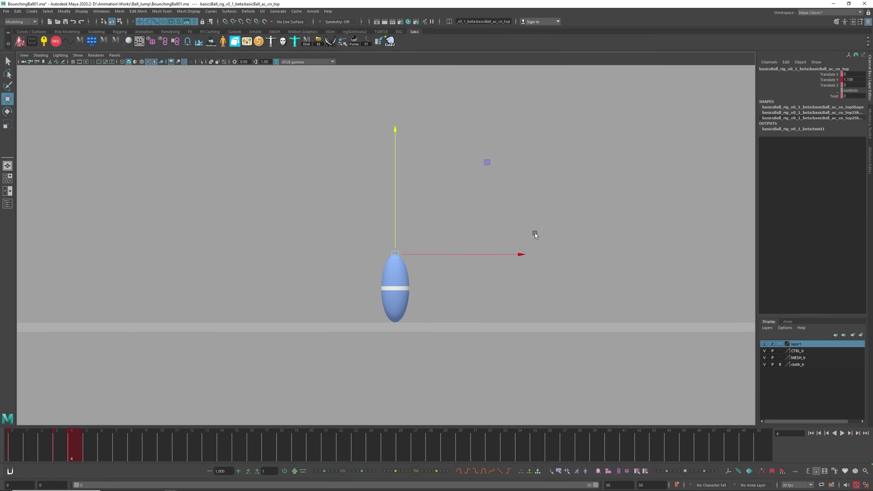
- Stretch the ball at frame 28 on landing, squash it a frame later, and key it round at 33
{"action": "key", "text": "period"}
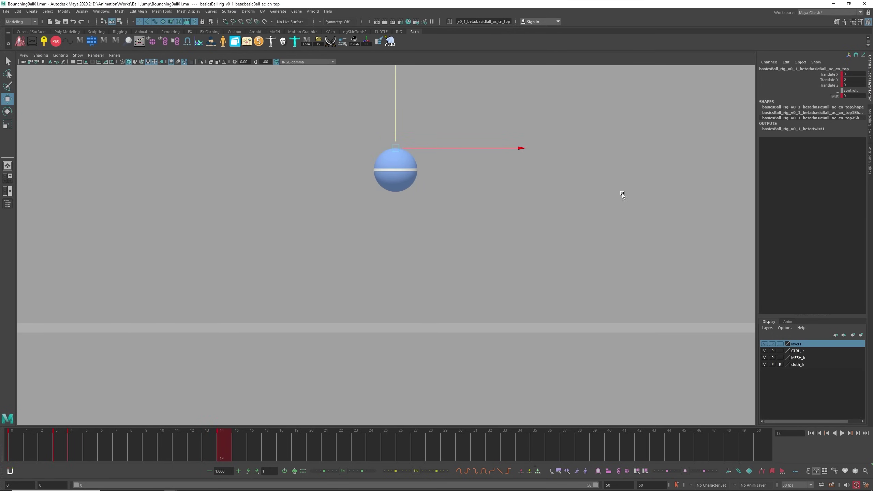
{"action": "key", "text": "period"}
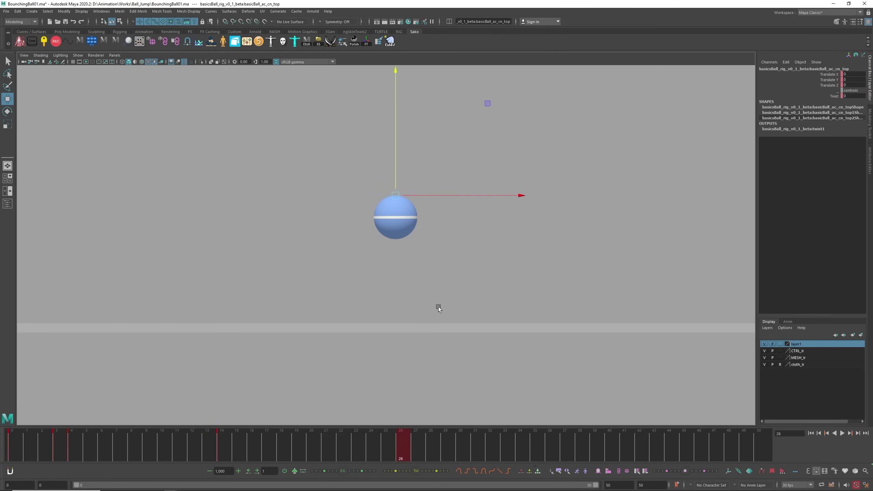
{"action": "key", "text": "alt+comma"}
{"action": "key", "text": "alt+period"}
{"action": "left_click_drag", "start_coordinate": [398, 235], "coordinate": [394, 266]}
{"action": "key", "text": "alt+period"}
{"action": "key", "text": "alt+period"}
{"action": "key", "text": "alt+period"}
{"action": "key", "text": "alt+period"}
{"action": "key", "text": "s"}
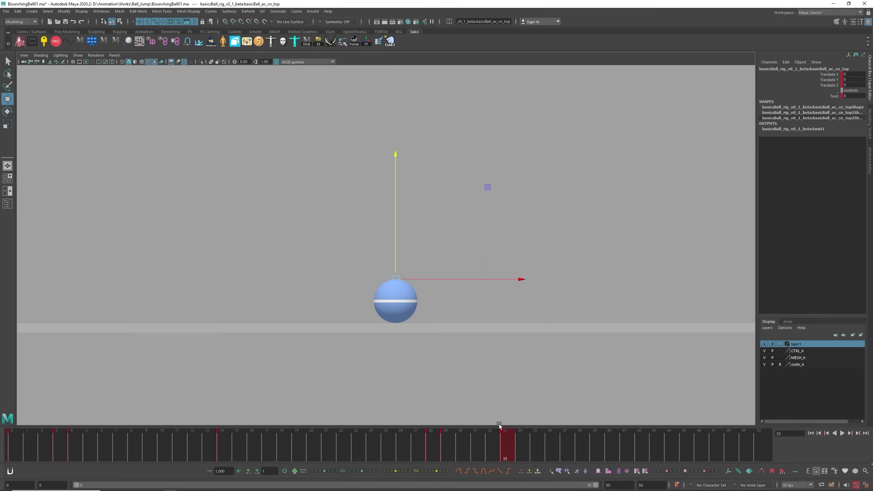
- Play the squash and stretch, end the playback range at 40, and review frames 29–34
{"action": "key", "text": "alt+v"}
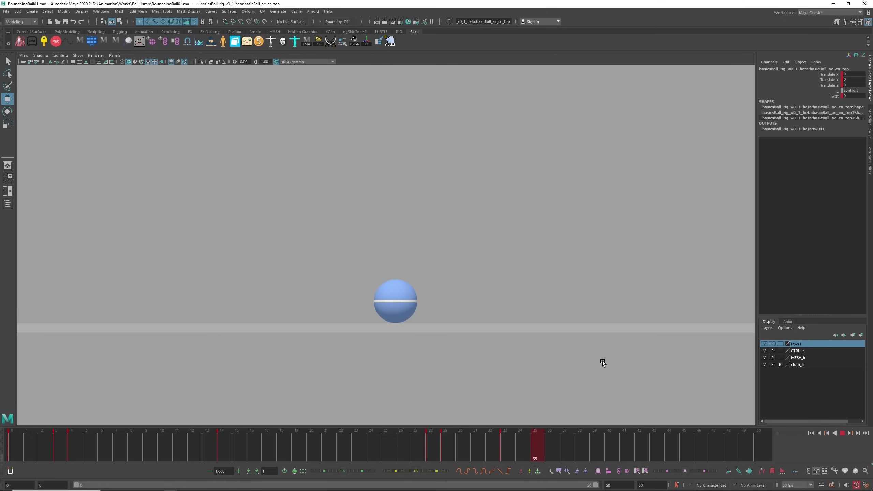
{"action": "left_click", "coordinate": [629, 441], "text": "shift"}
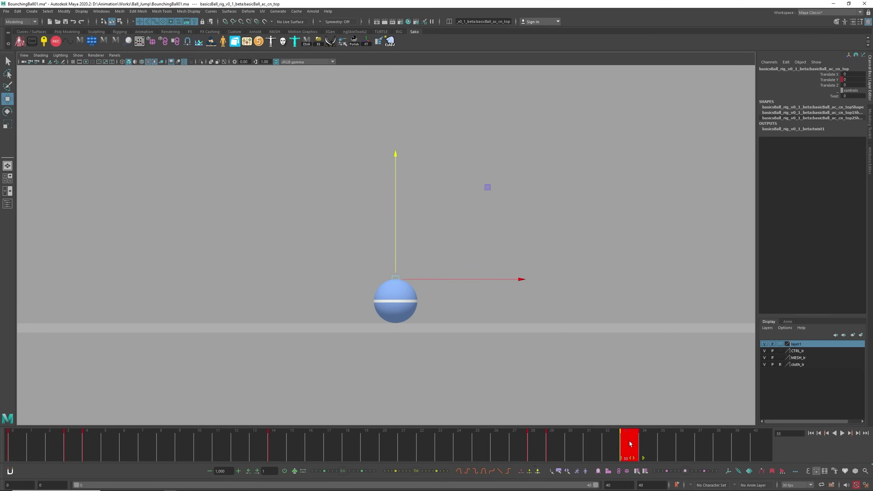
{"action": "left_click_drag", "start_coordinate": [756, 447], "coordinate": [559, 444]}
{"action": "key", "text": "alt+period"}
{"action": "key", "text": "alt+period"}
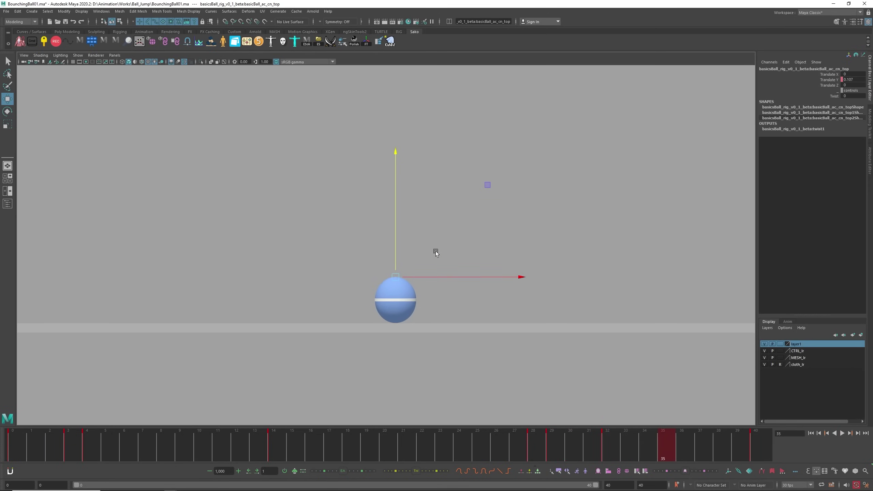
- Inspect the ball's Translate Y curve in the Graph Editor, then replay the finished animation
{"action": "key", "text": "alt+shift+v"}
{"action": "key", "text": "shift+g"}
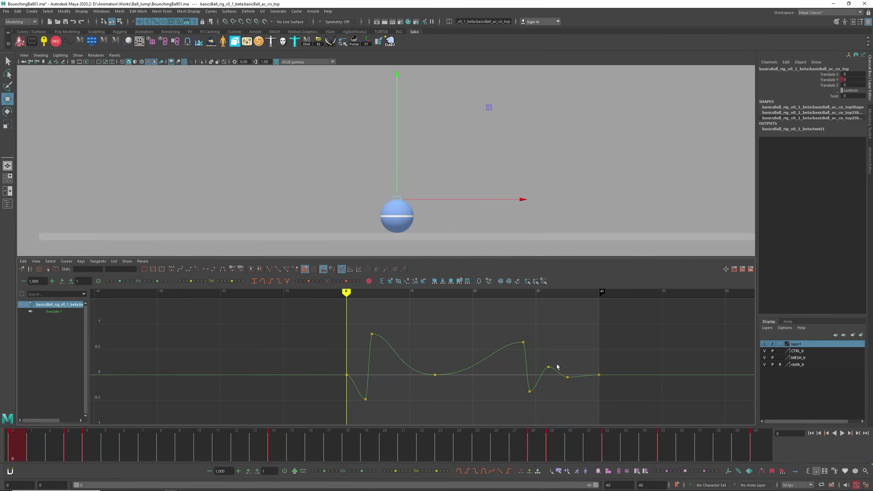
{"action": "right_click_drag", "start_coordinate": [556, 367], "coordinate": [488, 343], "text": "alt"}
{"action": "key", "text": "space"}
{"action": "left_click", "coordinate": [578, 273]}
{"action": "key", "text": "alt+v"}
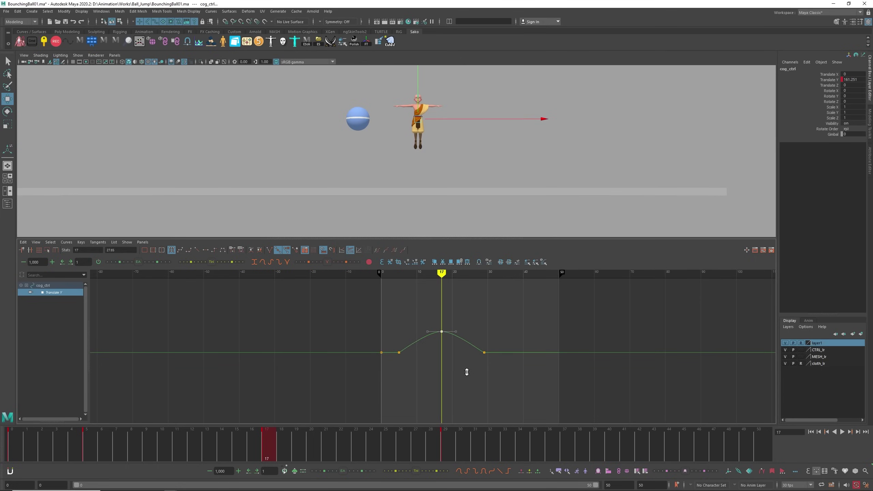
- Lower cog_ctrl's frame-17 peak key, deepen the frame-4 crouch, and adjust the frame-36 landing height
{"action": "middle_click_drag", "start_coordinate": [466, 372], "coordinate": [466, 375]}
{"action": "key", "text": "f"}
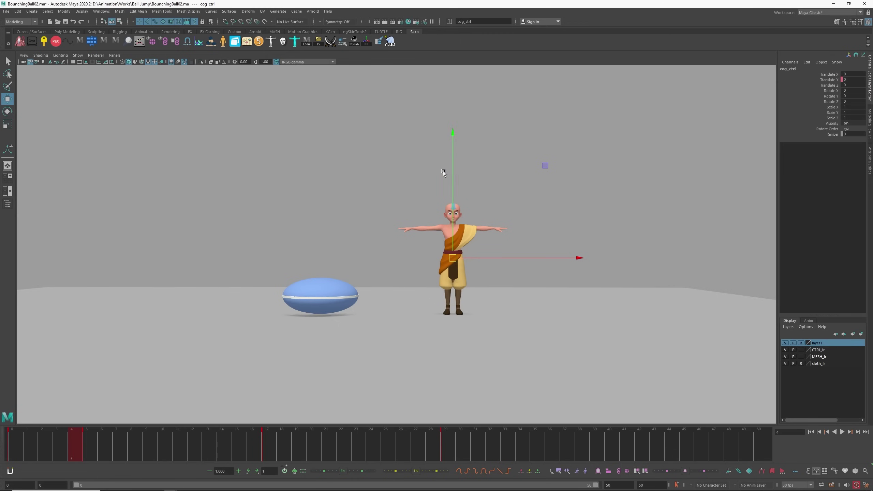
{"action": "left_click_drag", "start_coordinate": [453, 139], "coordinate": [452, 161]}
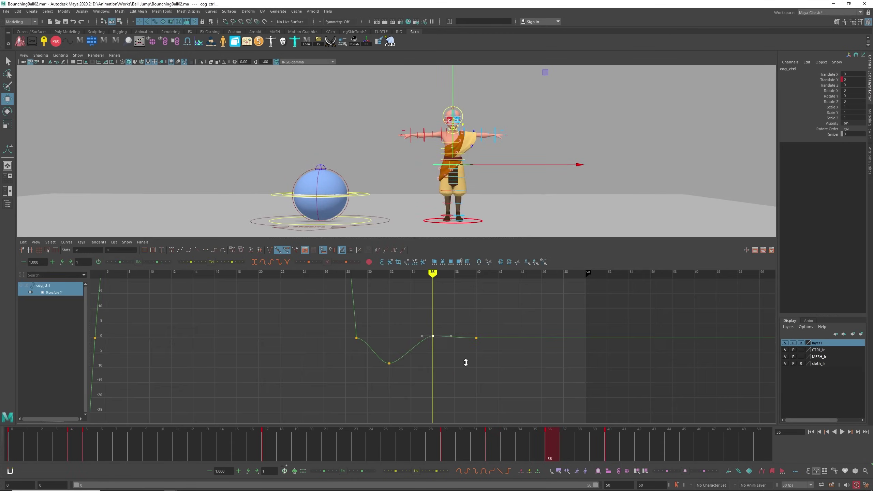
{"action": "middle_click_drag", "start_coordinate": [464, 360], "coordinate": [467, 359]}
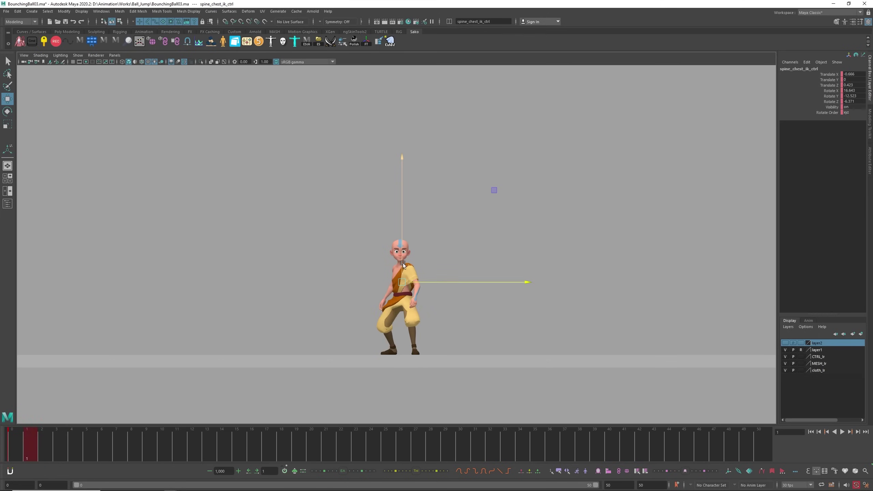
- Key spine_chest_ik_ctrl higher at frames 3 and 5, then scrub frames 0–7
{"action": "key", "text": "alt+period"}
{"action": "key", "text": "alt+period"}
{"action": "mouse_move", "coordinate": [403, 251]}
{"action": "left_mouse_down"}
{"action": "mouse_move", "coordinate": [431, 255]}
{"action": "mouse_move", "coordinate": [397, 255]}
{"action": "mouse_move", "coordinate": [398, 241]}
{"action": "left_mouse_up"}
{"action": "key", "text": "alt+period"}
{"action": "key", "text": "alt+period"}
{"action": "left_click_drag", "start_coordinate": [400, 204], "coordinate": [405, 182]}
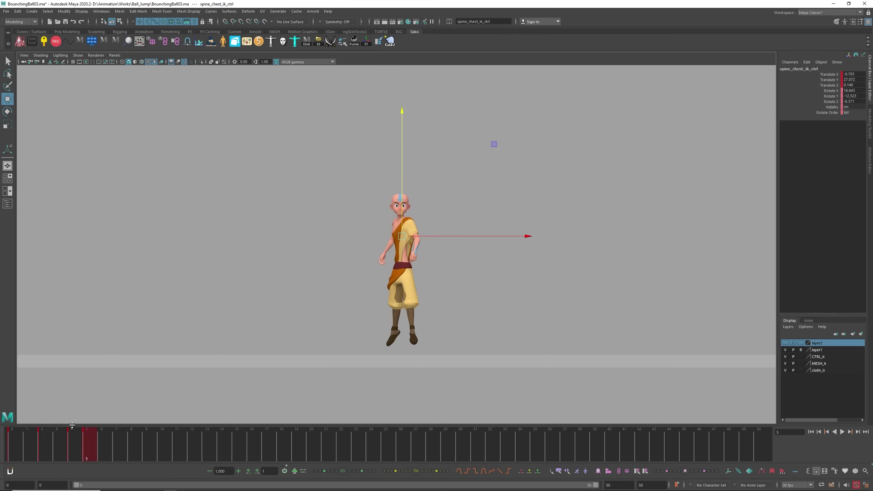
{"action": "mouse_move", "coordinate": [72, 425]}
{"action": "left_mouse_down"}
{"action": "mouse_move", "coordinate": [29, 446]}
{"action": "mouse_move", "coordinate": [116, 441]}
{"action": "left_mouse_up"}
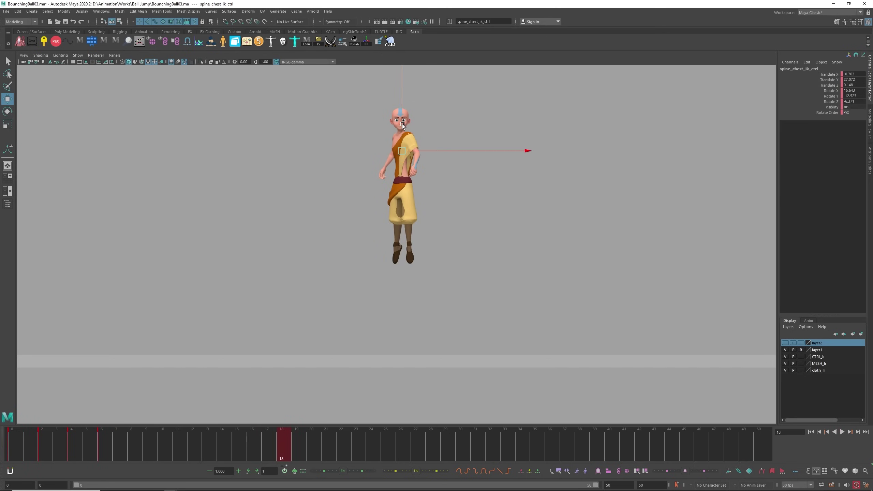
- Raise the chest at frames 17 and 34, scrub through the motion, and play the jump
{"action": "left_click_drag", "start_coordinate": [403, 124], "coordinate": [404, 137]}
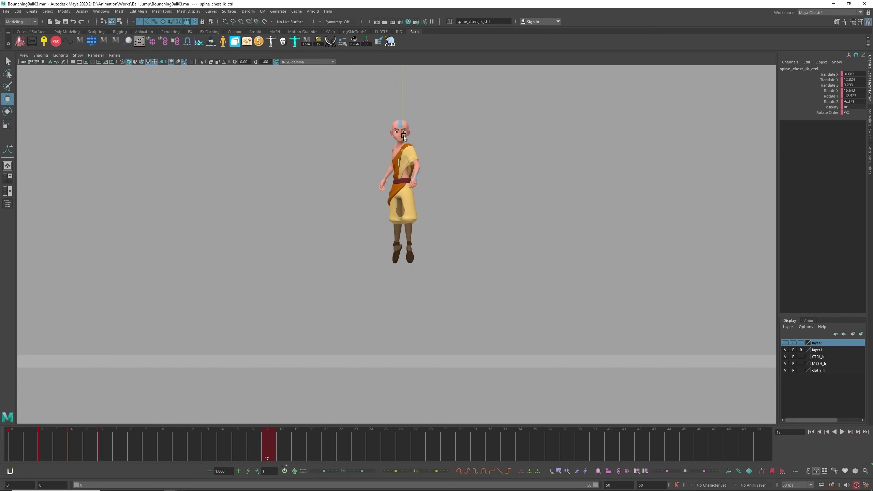
{"action": "left_click_drag", "start_coordinate": [88, 447], "coordinate": [197, 442]}
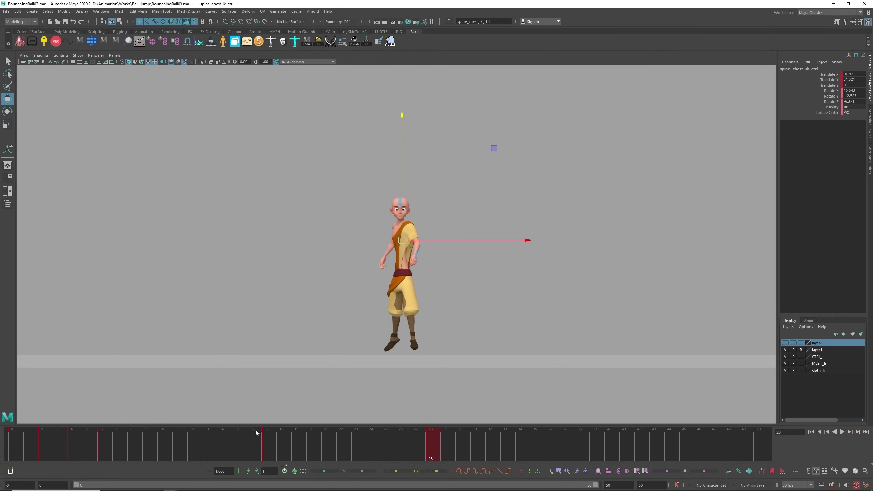
{"action": "mouse_move", "coordinate": [257, 433]}
{"action": "left_mouse_down"}
{"action": "mouse_move", "coordinate": [268, 448]}
{"action": "mouse_move", "coordinate": [443, 439]}
{"action": "left_mouse_up"}
{"action": "key", "text": "alt+period"}
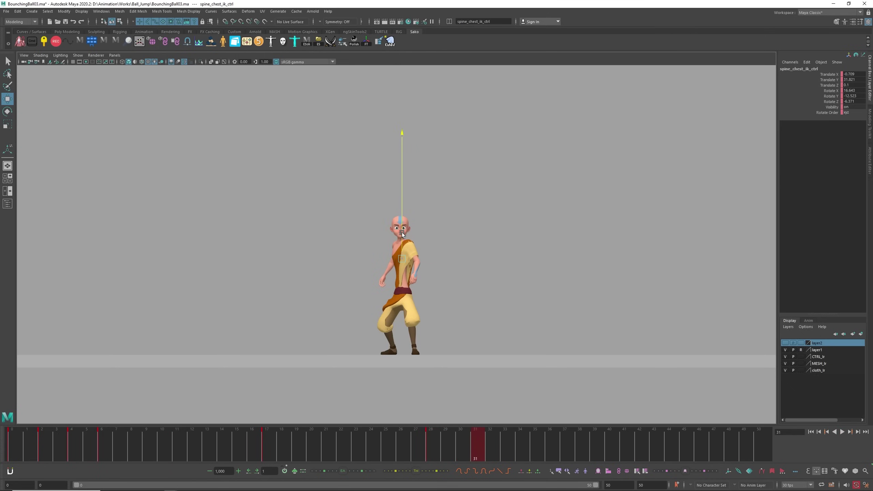
{"action": "key", "text": "alt+period"}
{"action": "key", "text": "alt+period"}
{"action": "key", "text": "alt+period"}
{"action": "left_click_drag", "start_coordinate": [401, 257], "coordinate": [402, 237]}
{"action": "key", "text": "alt+period"}
{"action": "key", "text": "alt+period"}
{"action": "key", "text": "alt+period"}
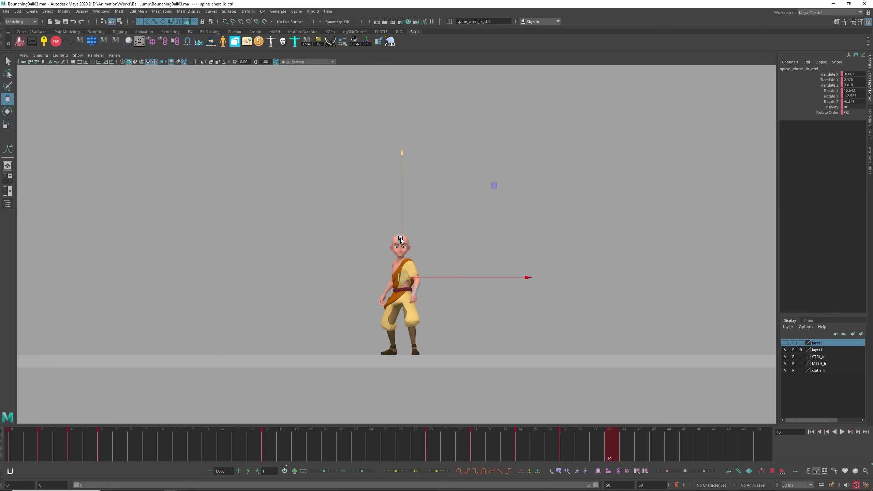
{"action": "key", "text": "alt+v"}
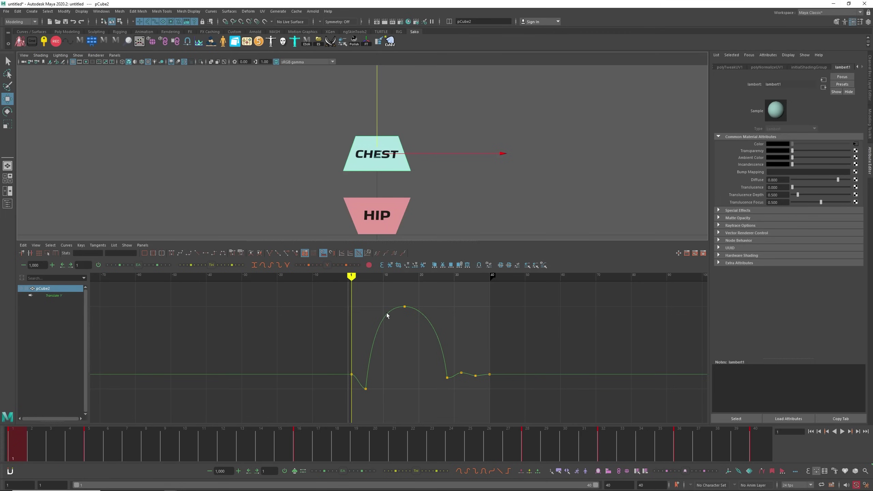
- Shift the CHEST block's frame-6 Translate Y key to frame 5, then show HIP's curve and play
{"action": "right_click_drag", "start_coordinate": [387, 316], "coordinate": [371, 340], "text": "alt"}
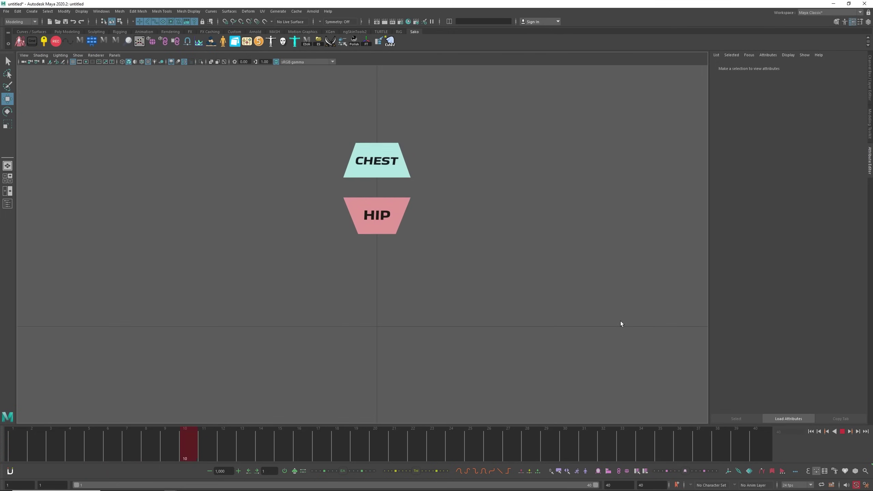
{"action": "key", "text": "alt+v"}
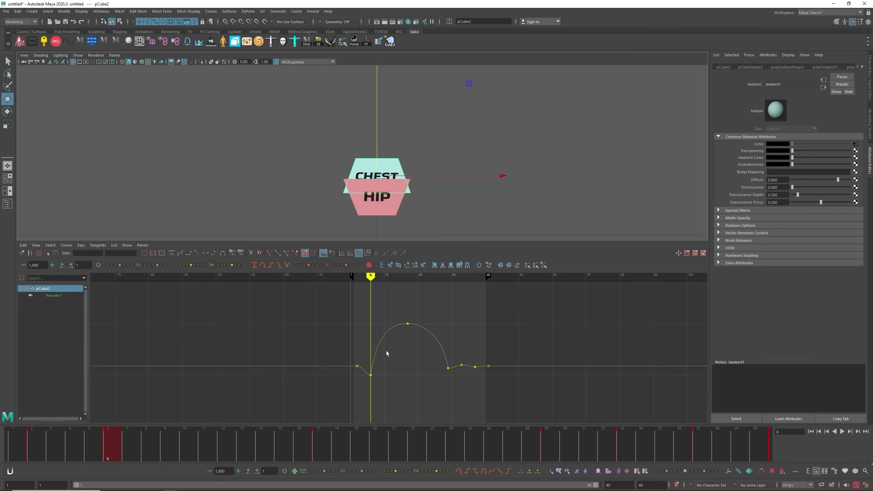
{"action": "scroll", "coordinate": [378, 350], "scroll_direction": "up", "scroll_amount": 5}
{"action": "middle_click_drag", "start_coordinate": [318, 346], "coordinate": [332, 344], "text": "alt"}
{"action": "middle_click_drag", "start_coordinate": [375, 391], "coordinate": [367, 386], "text": "shift"}
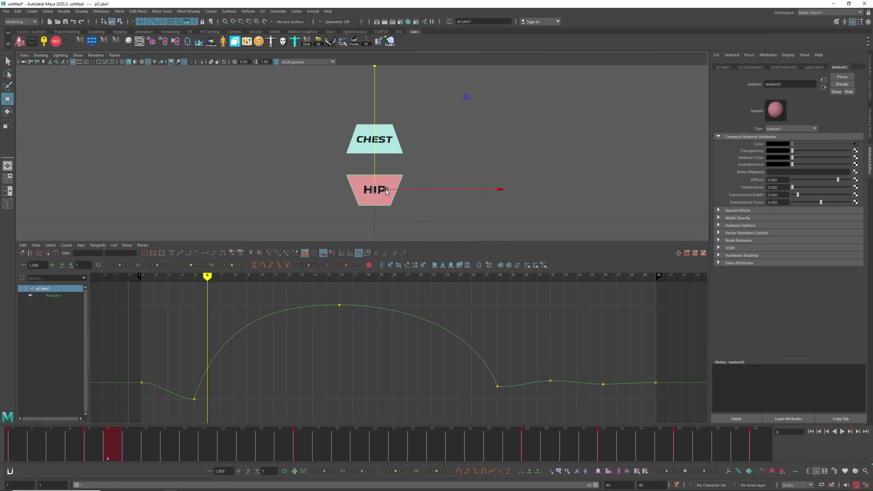
{"action": "key", "text": "f"}
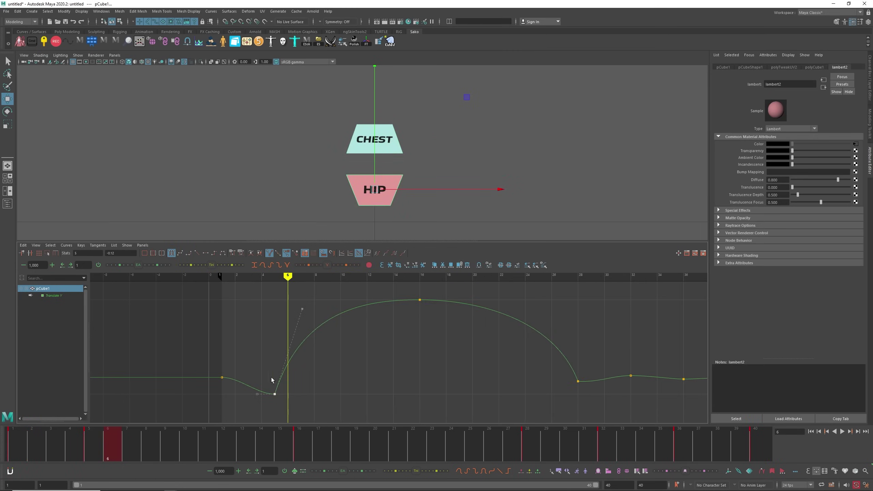
{"action": "key", "text": "space"}
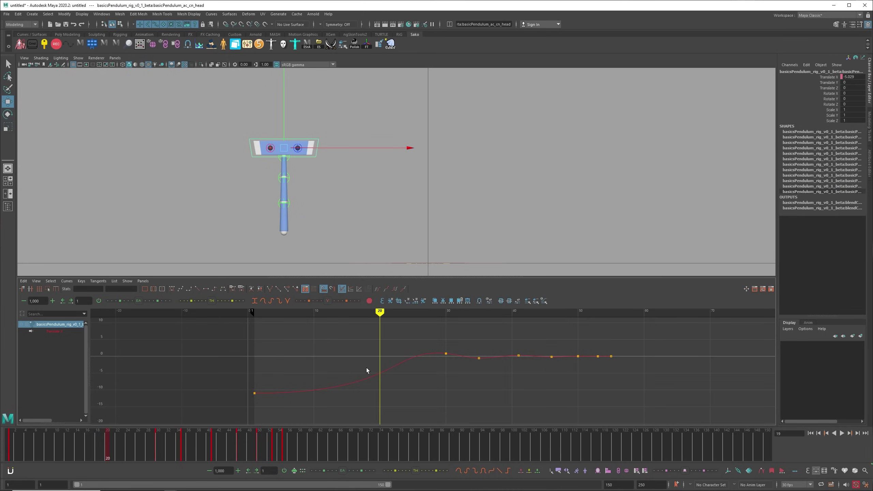
- Rotate tail1 down to the lower left at frame 21, then play back to check it
{"action": "left_click", "coordinate": [244, 160]}
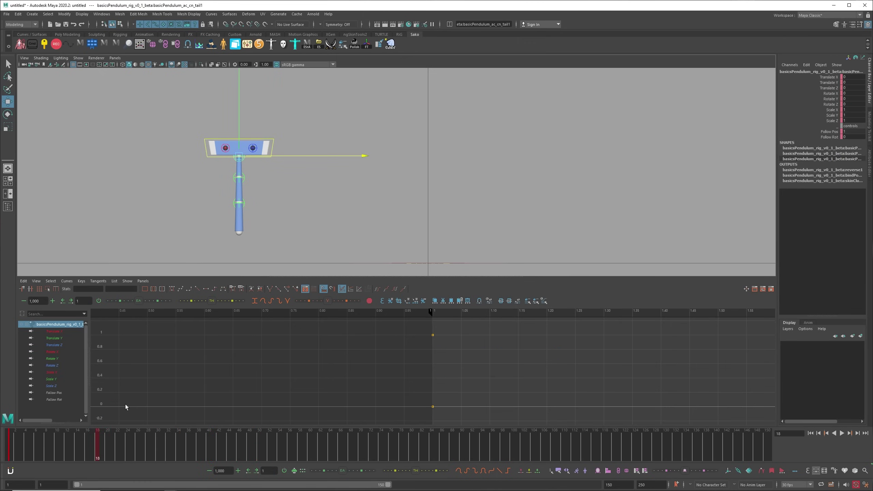
{"action": "left_click", "coordinate": [10, 449]}
{"action": "left_click_drag", "start_coordinate": [37, 448], "coordinate": [113, 449]}
{"action": "key", "text": "e"}
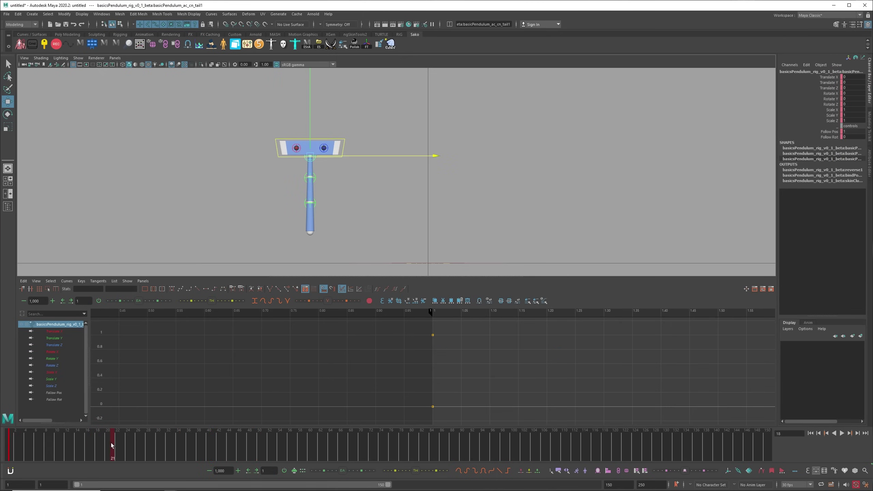
{"action": "left_click_drag", "start_coordinate": [416, 216], "coordinate": [334, 273]}
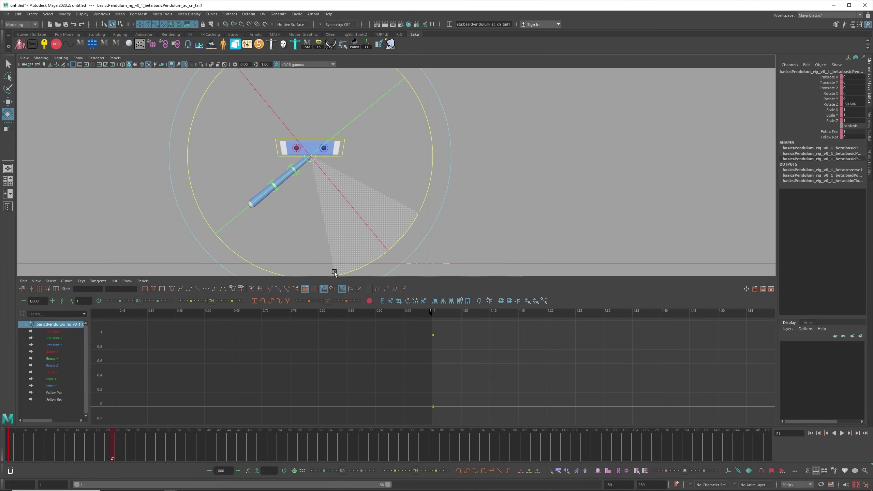
{"action": "left_click", "coordinate": [9, 455]}
{"action": "key", "text": "alt+v"}
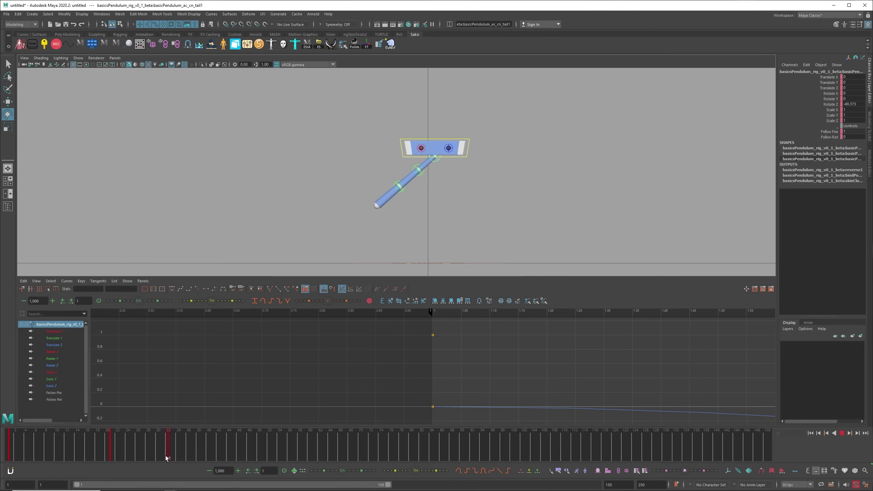
{"action": "key", "text": "Escape"}
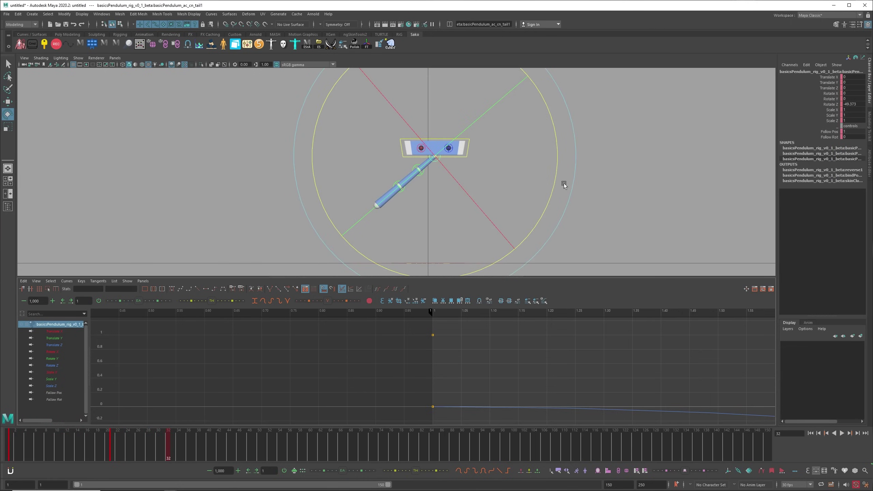
- Key the tail swinging right at 32, left at 37, and nearly straight at 43, then replay
{"action": "mouse_move", "coordinate": [559, 183]}
{"action": "left_mouse_down"}
{"action": "mouse_move", "coordinate": [560, 164]}
{"action": "mouse_move", "coordinate": [448, 53]}
{"action": "mouse_move", "coordinate": [456, 57]}
{"action": "left_mouse_up"}
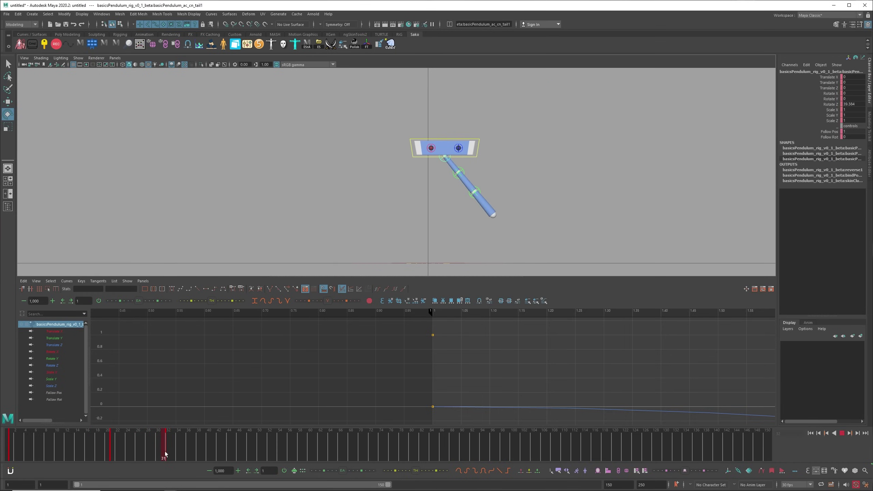
{"action": "left_click_drag", "start_coordinate": [184, 453], "coordinate": [194, 453]}
{"action": "left_click_drag", "start_coordinate": [510, 212], "coordinate": [504, 231]}
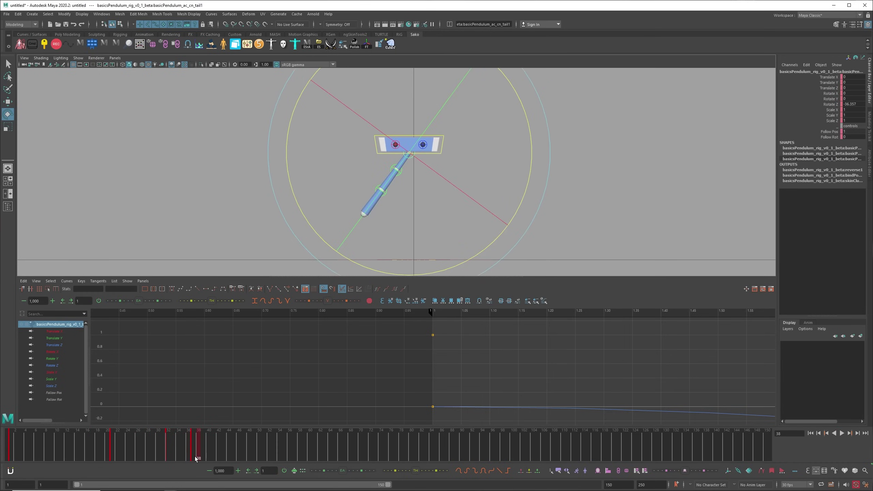
{"action": "left_click_drag", "start_coordinate": [194, 459], "coordinate": [224, 459]}
{"action": "mouse_move", "coordinate": [524, 210]}
{"action": "left_mouse_down"}
{"action": "mouse_move", "coordinate": [533, 201]}
{"action": "mouse_move", "coordinate": [529, 182]}
{"action": "left_mouse_up"}
{"action": "key", "text": "alt+v"}
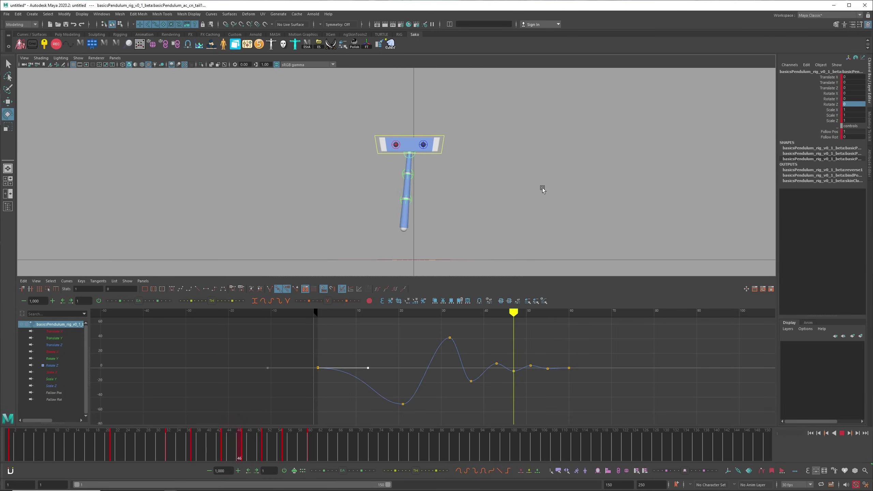
{"action": "key", "text": "Escape"}
- Copy the tail's keys from frames 1–64 and paste them onto the next tail control
{"action": "left_click_drag", "start_coordinate": [323, 444], "coordinate": [10, 444], "text": "shift"}
{"action": "right_click", "coordinate": [94, 444]}
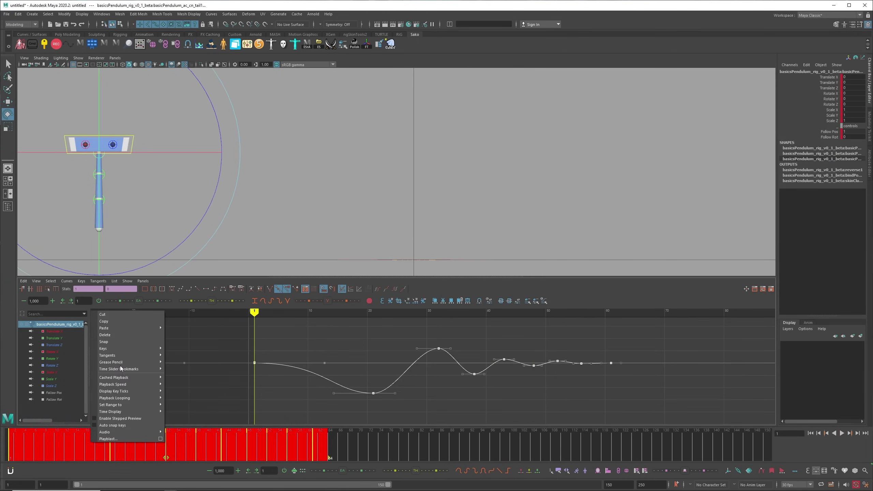
{"action": "key", "text": "Escape"}
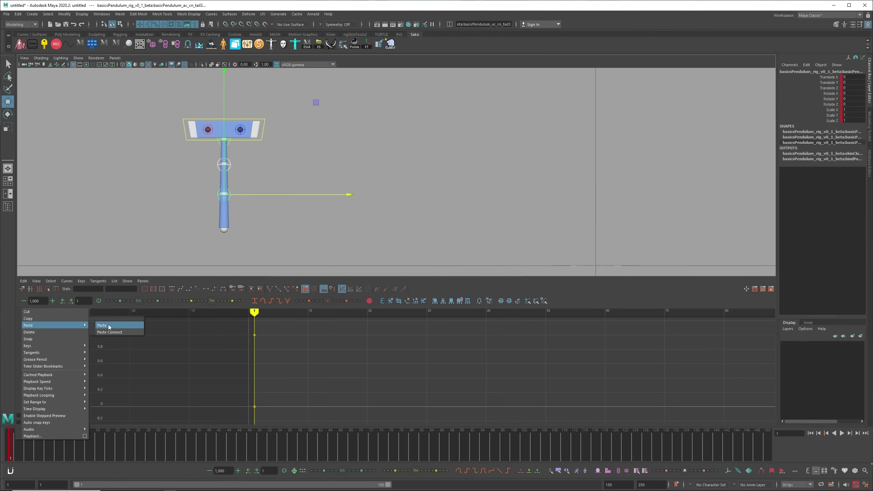
{"action": "left_click", "coordinate": [108, 326]}
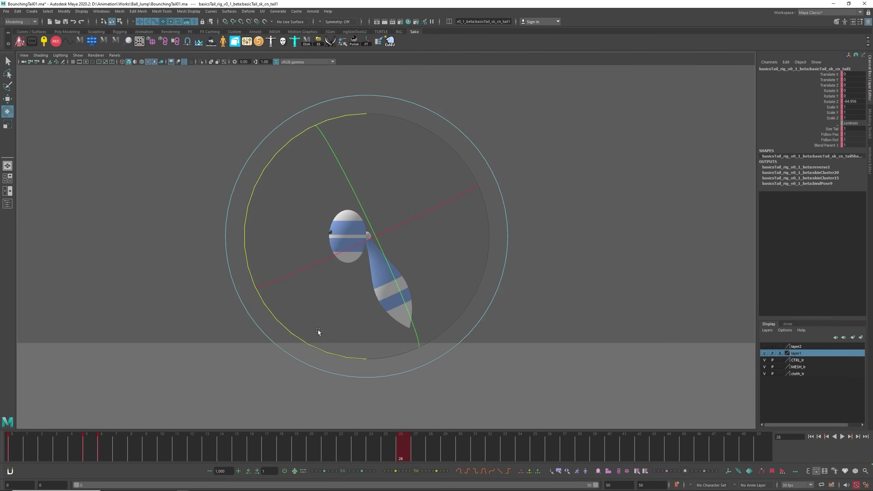
- Rotate the ball's tail segments into lagging swing poses at several frames, then play the bounce
{"action": "left_click_drag", "start_coordinate": [318, 331], "coordinate": [550, 244]}
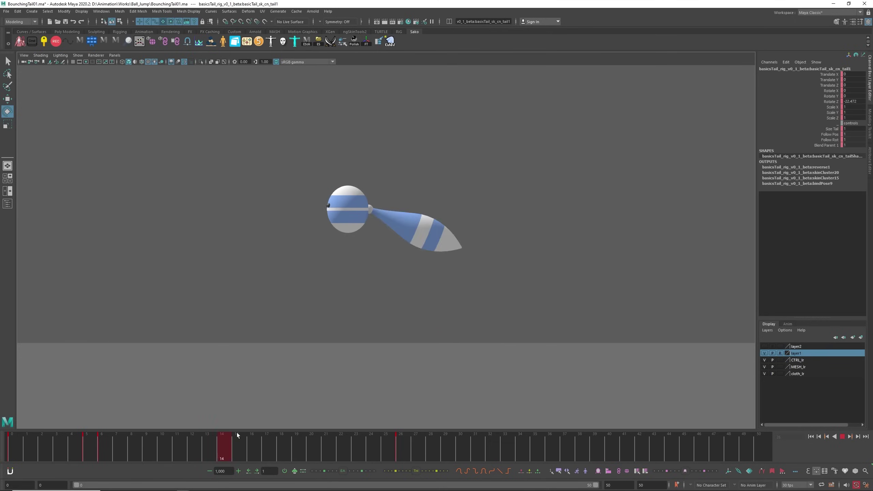
{"action": "mouse_move", "coordinate": [322, 437]}
{"action": "left_mouse_down"}
{"action": "mouse_move", "coordinate": [432, 437]}
{"action": "mouse_move", "coordinate": [253, 437]}
{"action": "mouse_move", "coordinate": [430, 437]}
{"action": "left_mouse_up"}
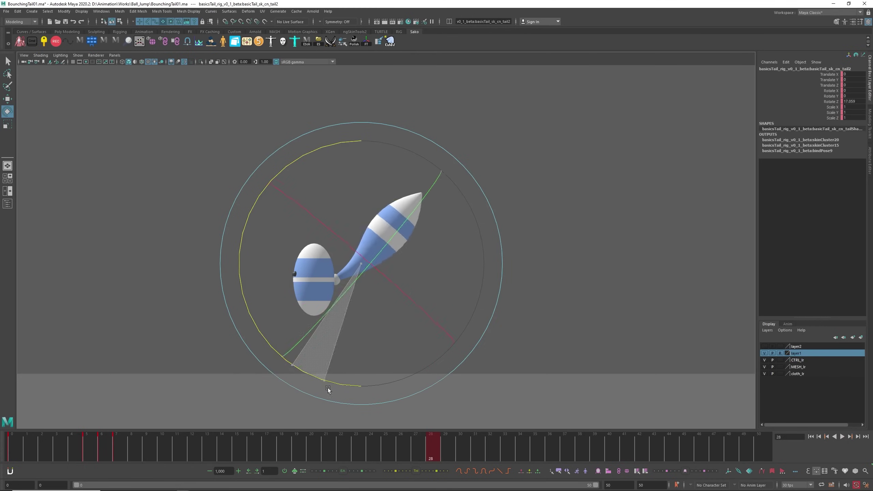
{"action": "left_click_drag", "start_coordinate": [327, 391], "coordinate": [374, 409]}
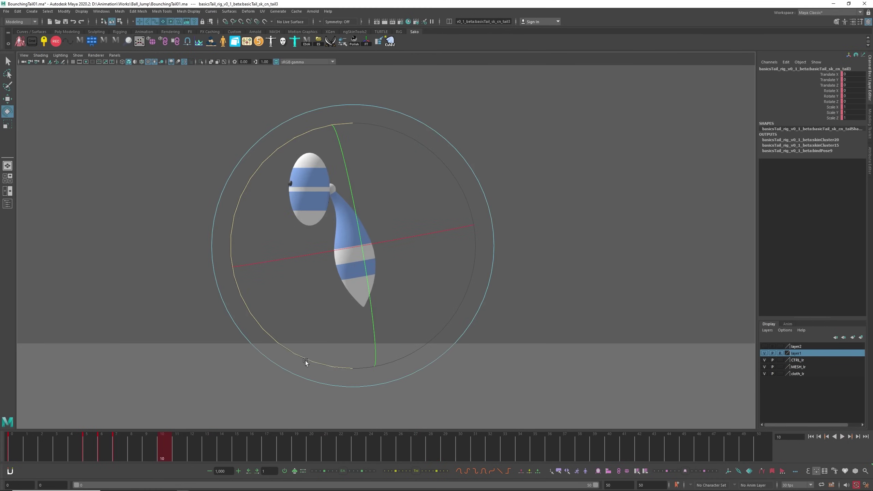
{"action": "left_click_drag", "start_coordinate": [306, 360], "coordinate": [252, 301]}
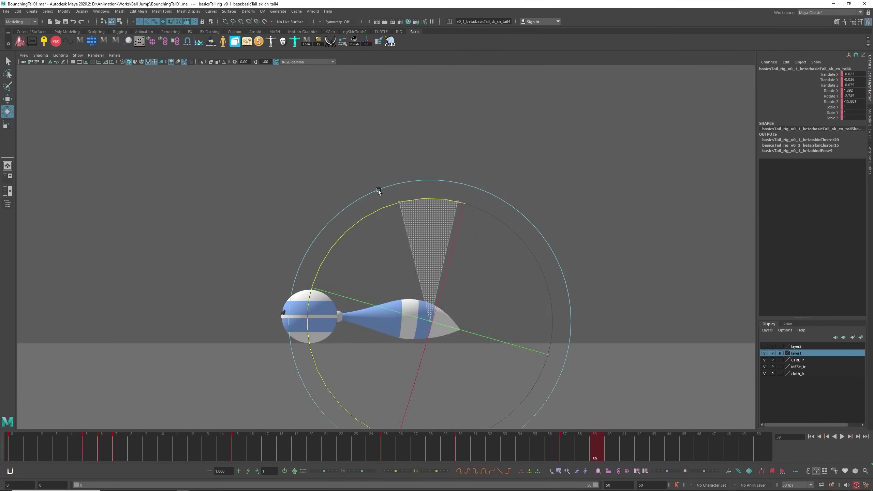
{"action": "key", "text": "alt+v"}
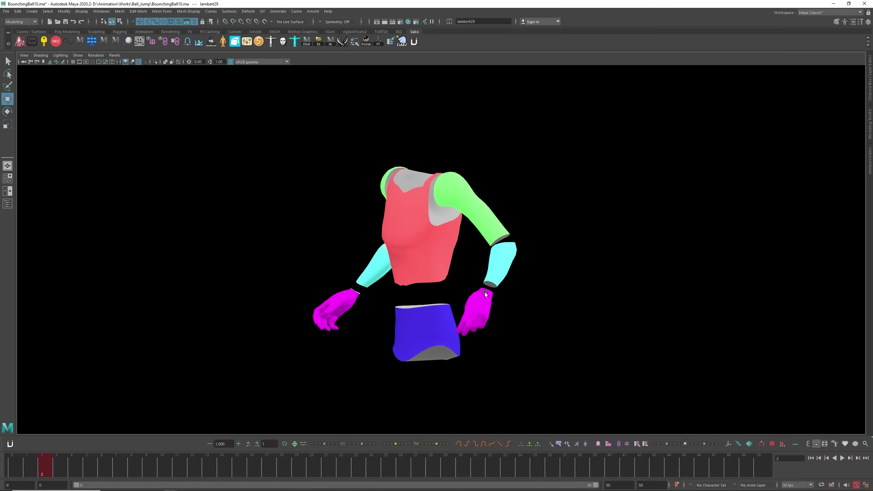
- Play the BouncingBall10 arm swing, then scrub from frame 19 onward to compare arm poses
{"action": "key", "text": "alt+v"}
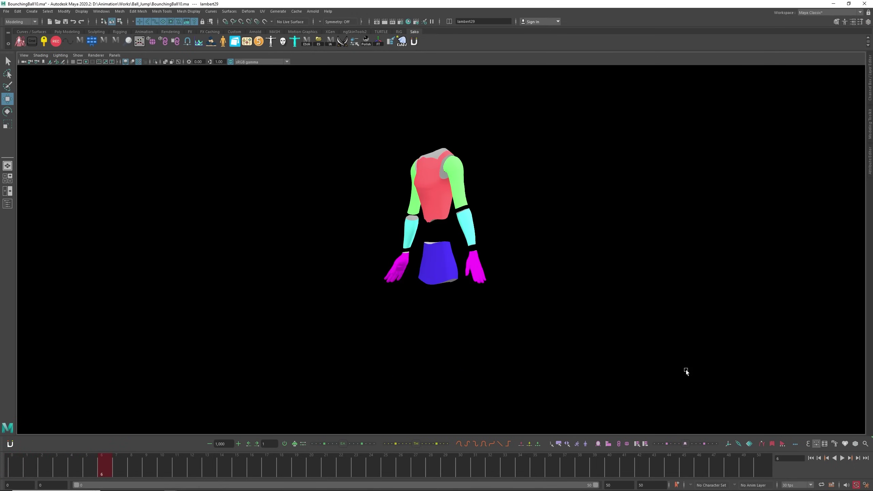
{"action": "left_click_drag", "start_coordinate": [183, 457], "coordinate": [296, 466]}
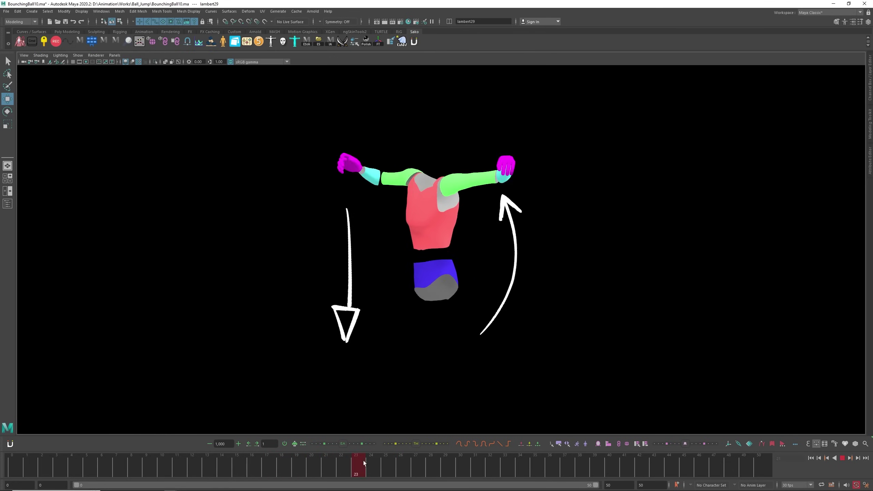
{"action": "mouse_move", "coordinate": [364, 462]}
{"action": "left_mouse_down"}
{"action": "mouse_move", "coordinate": [295, 464]}
{"action": "mouse_move", "coordinate": [413, 464]}
{"action": "mouse_move", "coordinate": [195, 464]}
{"action": "mouse_move", "coordinate": [401, 464]}
{"action": "left_mouse_up"}
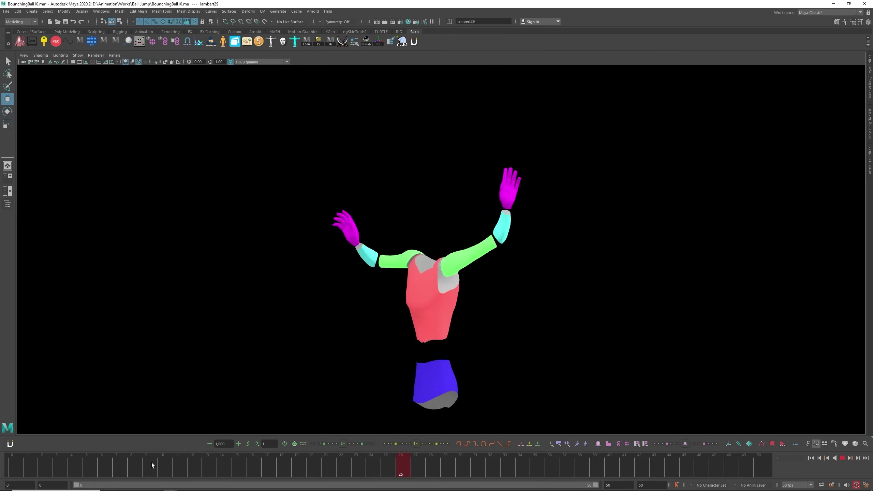
{"action": "scroll", "coordinate": [571, 193], "scroll_direction": "up", "scroll_amount": 8}
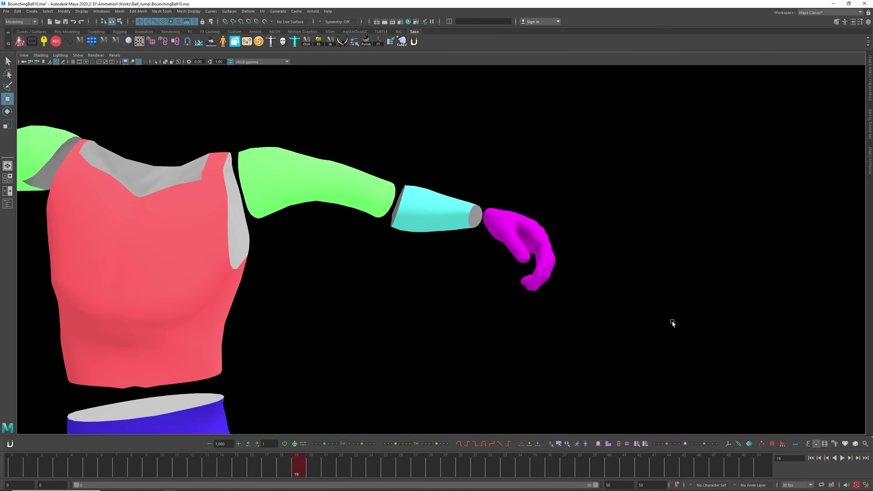
{"action": "key", "text": "alt+v"}
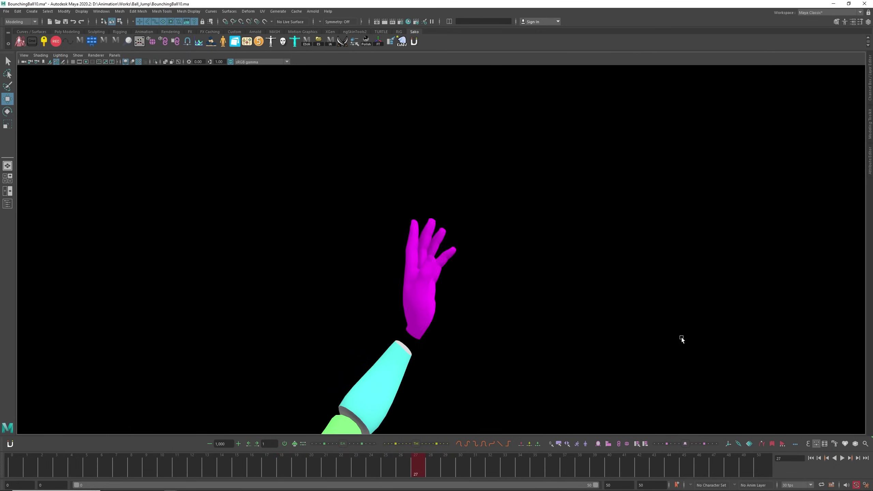
{"action": "key", "text": "alt+comma"}
{"action": "key", "text": "alt+comma"}
{"action": "key", "text": "alt+comma"}
{"action": "key", "text": "alt+comma"}
{"action": "key", "text": "alt+comma"}
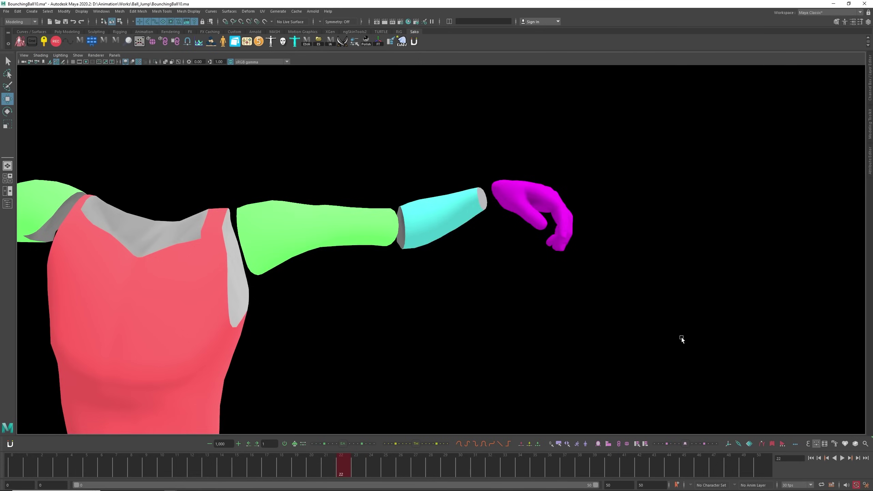
{"action": "key", "text": "alt+period"}
{"action": "key", "text": "alt+period"}
{"action": "key", "text": "alt+comma"}
{"action": "key", "text": "alt+comma"}
{"action": "key", "text": "alt+comma"}
{"action": "key", "text": "alt+comma"}
{"action": "key", "text": "alt+comma"}
{"action": "key", "text": "alt+period"}
{"action": "key", "text": "alt+period"}
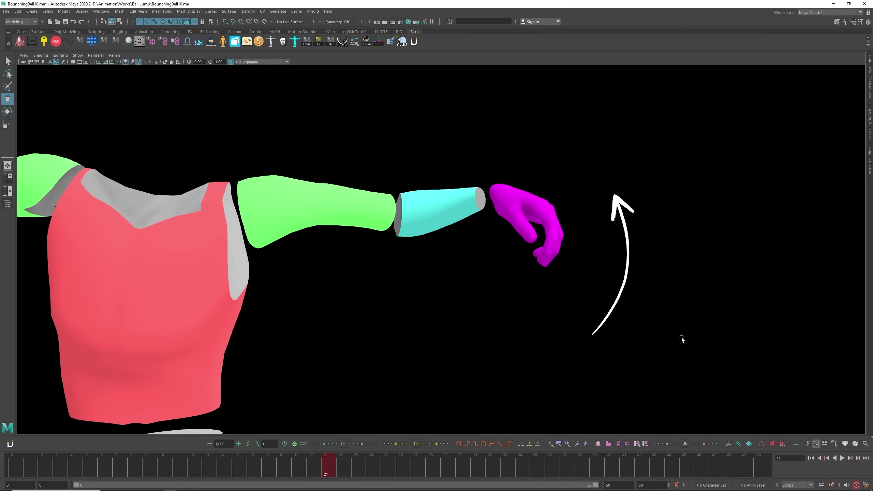
{"action": "key", "text": "alt+period"}
{"action": "key", "text": "alt+period"}
{"action": "key", "text": "alt+period"}
{"action": "key", "text": "alt+period"}
{"action": "key", "text": "alt+period"}
{"action": "key", "text": "alt+comma"}
{"action": "key", "text": "alt+comma"}
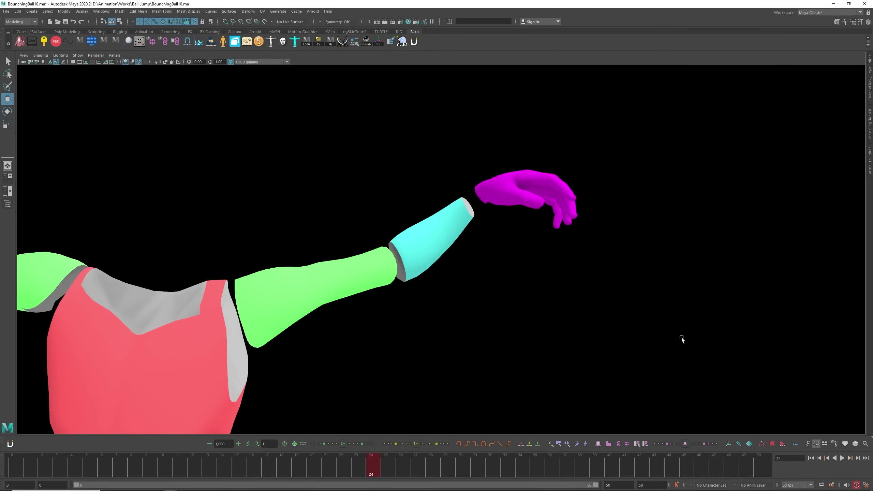
{"action": "key", "text": "alt+v"}
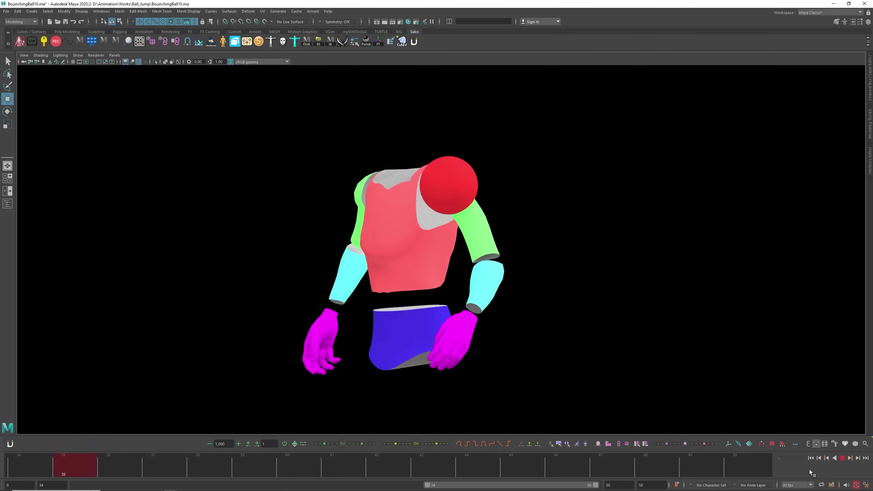
{"action": "left_click", "coordinate": [833, 458]}
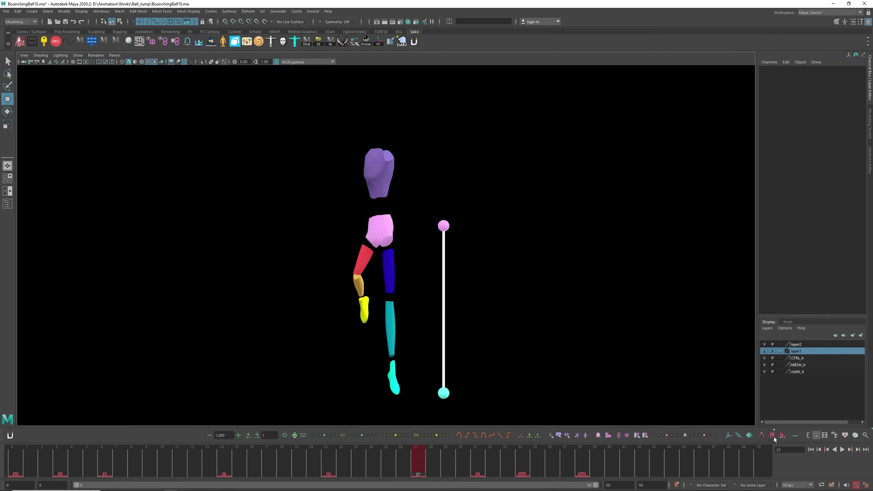
- Scrub frames 27 to 30 of the leg overlap demo
{"action": "mouse_move", "coordinate": [430, 458]}
{"action": "left_mouse_down"}
{"action": "mouse_move", "coordinate": [463, 458]}
{"action": "mouse_move", "coordinate": [421, 454]}
{"action": "mouse_move", "coordinate": [459, 457]}
{"action": "left_mouse_up"}
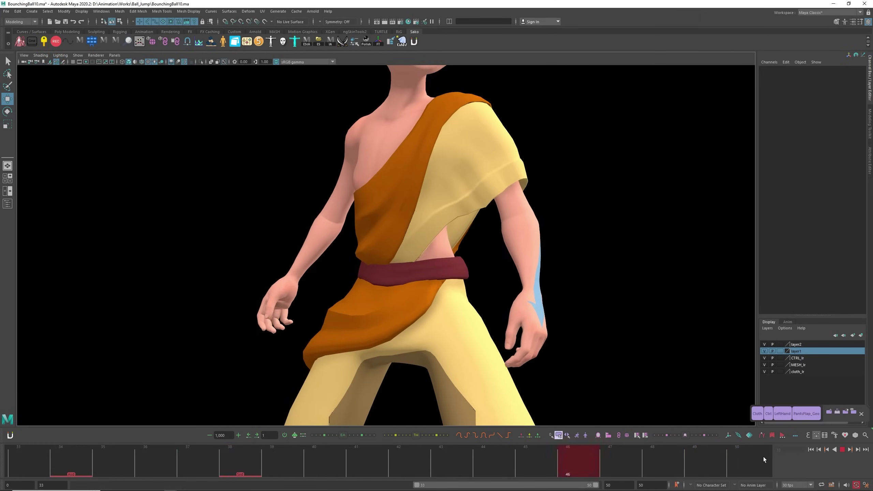
{"action": "mouse_move", "coordinate": [763, 457]}
{"action": "left_mouse_down"}
{"action": "mouse_move", "coordinate": [97, 466]}
{"action": "mouse_move", "coordinate": [525, 460]}
{"action": "left_mouse_up"}
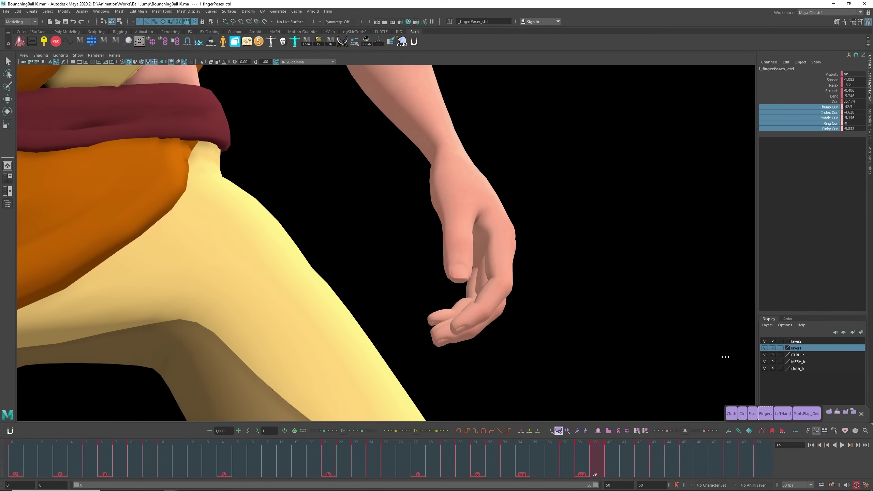
{"action": "left_click_drag", "start_coordinate": [594, 461], "coordinate": [681, 460]}
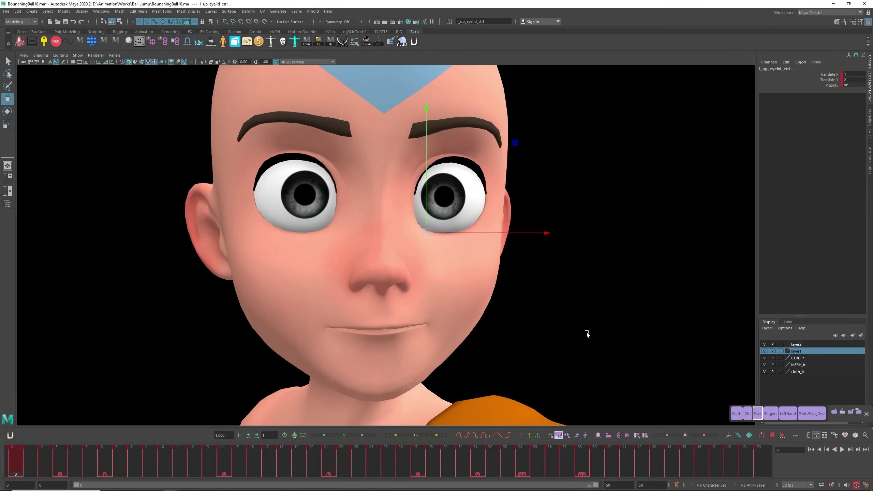
{"action": "key", "text": "alt+v"}
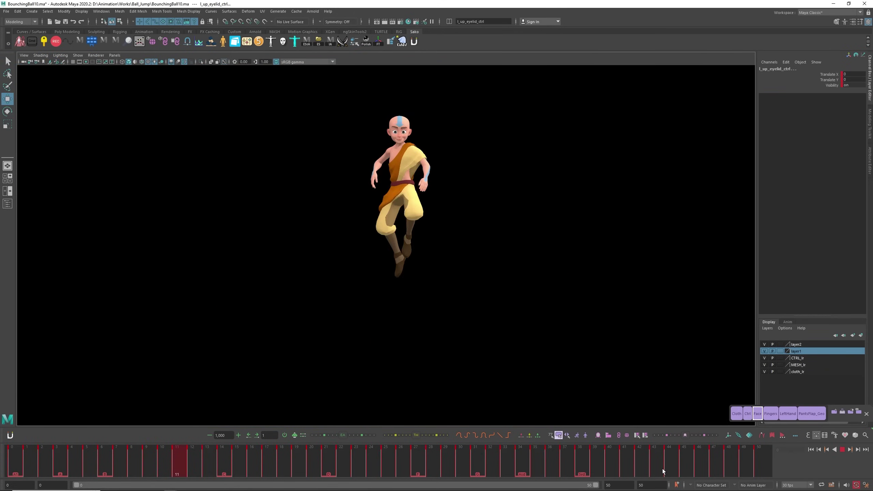